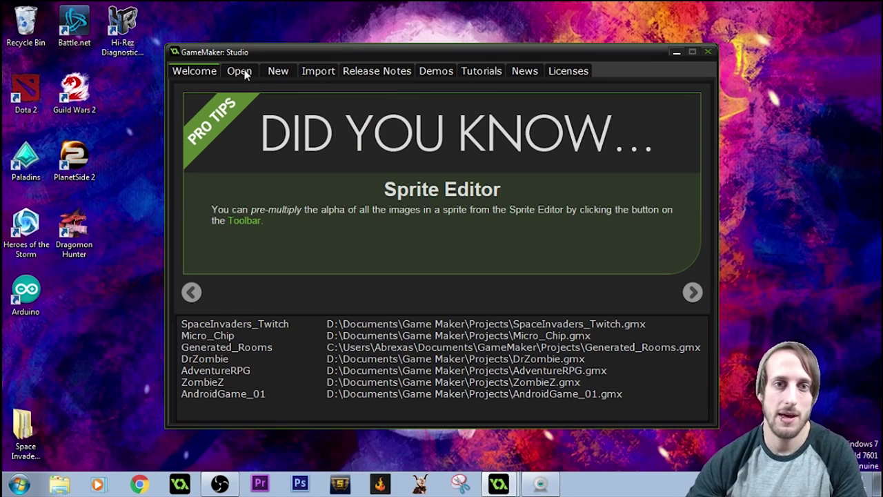
Create a new GameMaker project named 'Space Invaders'
click(297, 79)
click(345, 383)
key(ctrl+a)
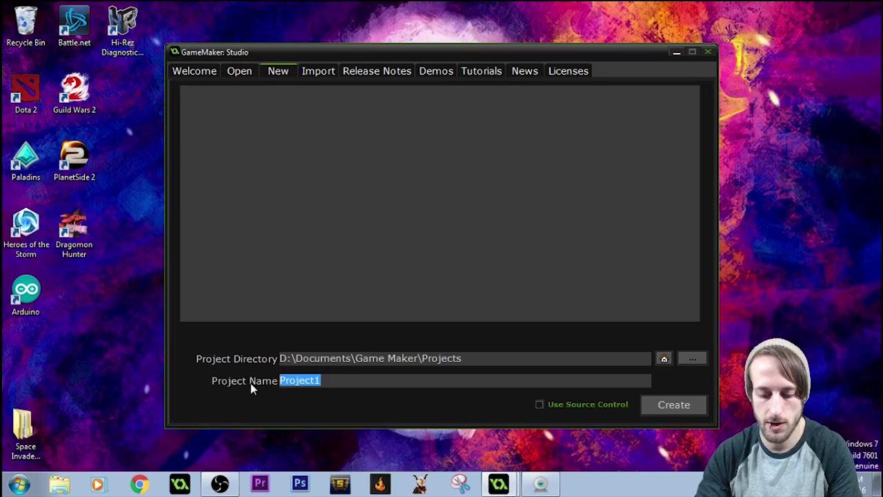
text(Space Incad)
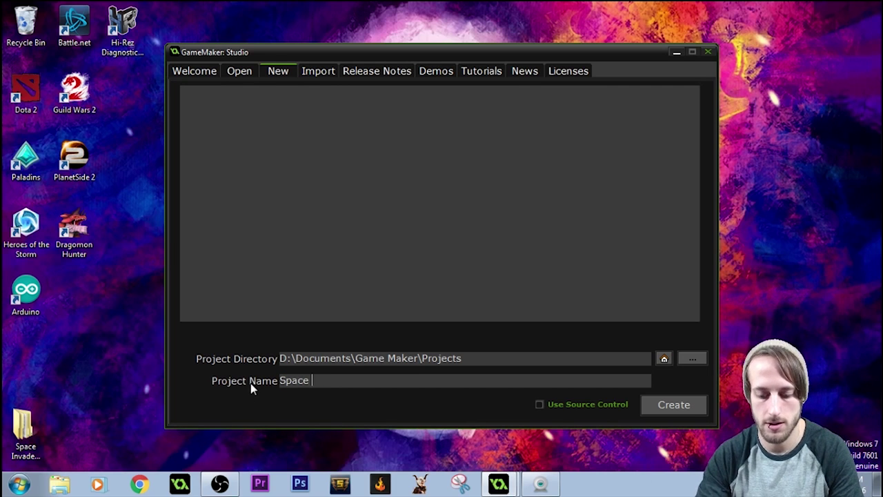
key(BackSpace)
key(BackSpace)
key(BackSpace)
text(vaders)
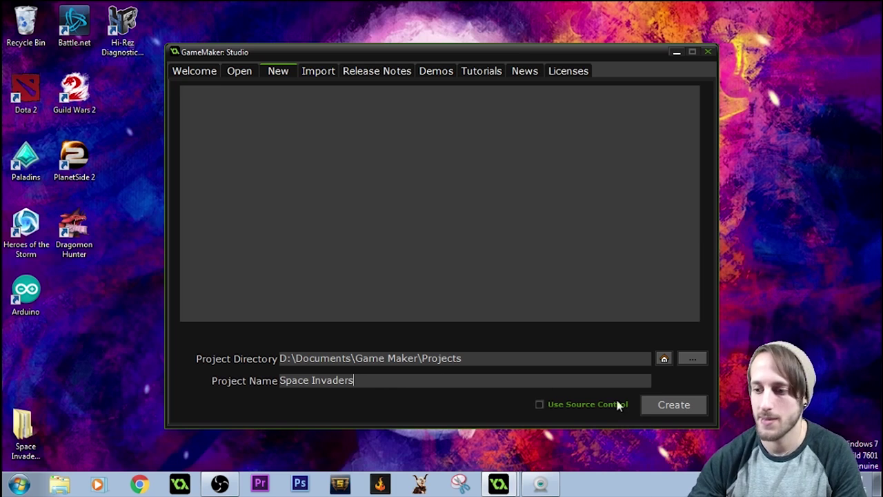
click(689, 404)
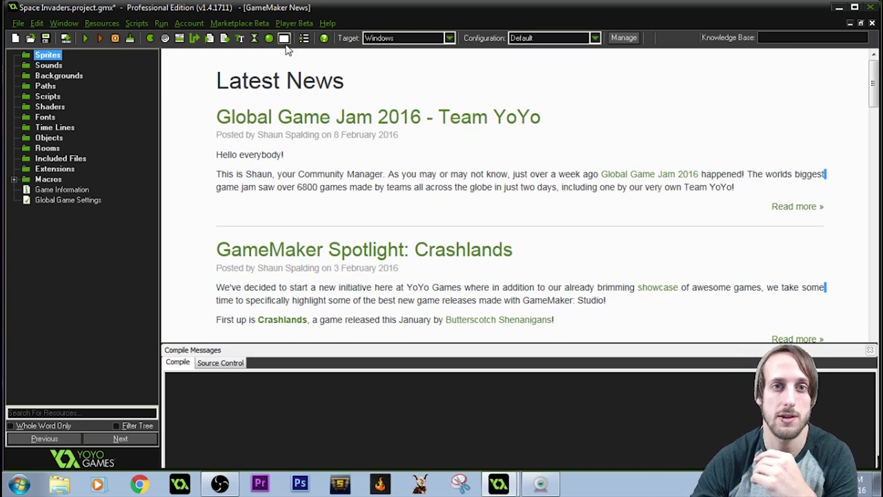
Add a new room named rm_Level with width 576 and height 480, and apply the settings
click(44, 149)
right_click(42, 151)
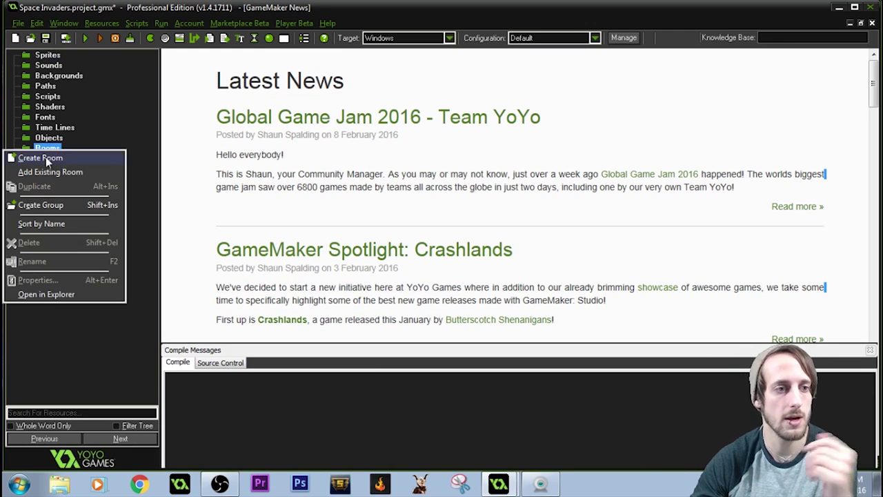
click(44, 157)
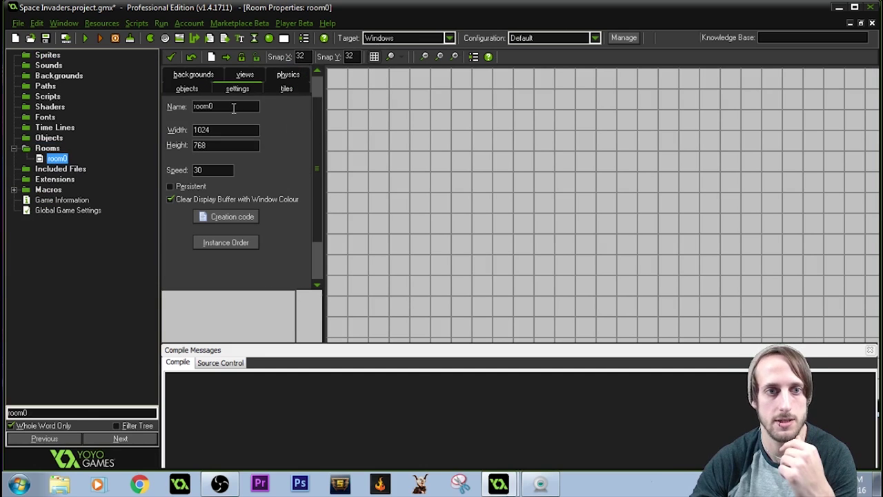
drag(235, 107, 156, 107)
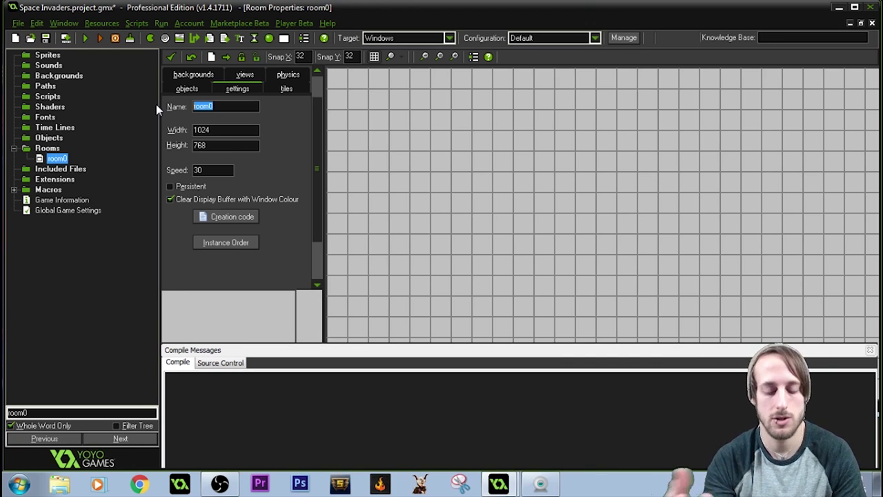
text(rm_Level)
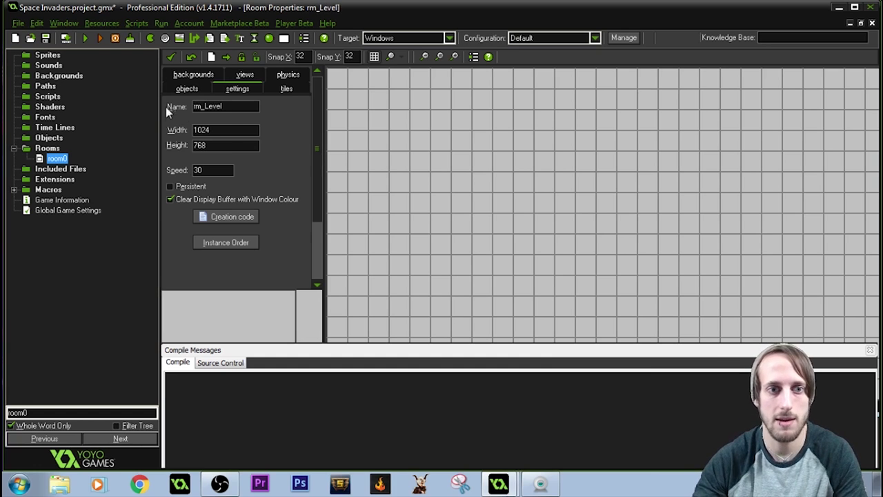
key(Tab)
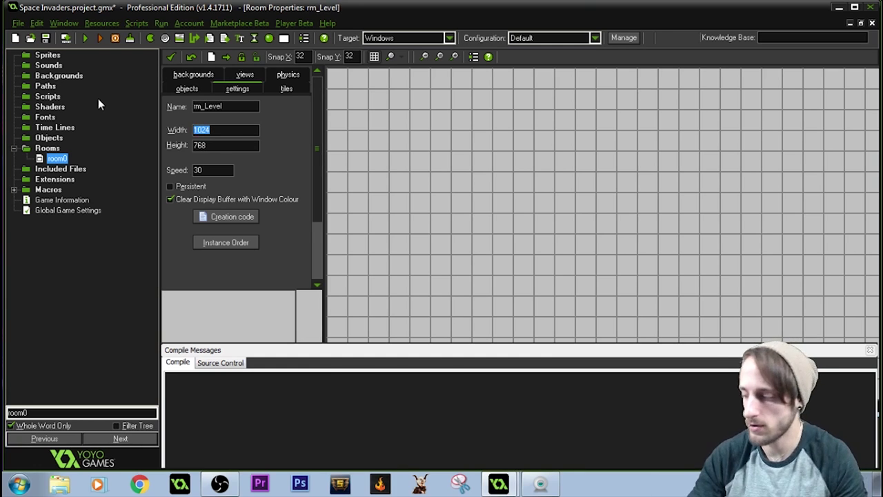
text(576)
key(Tab)
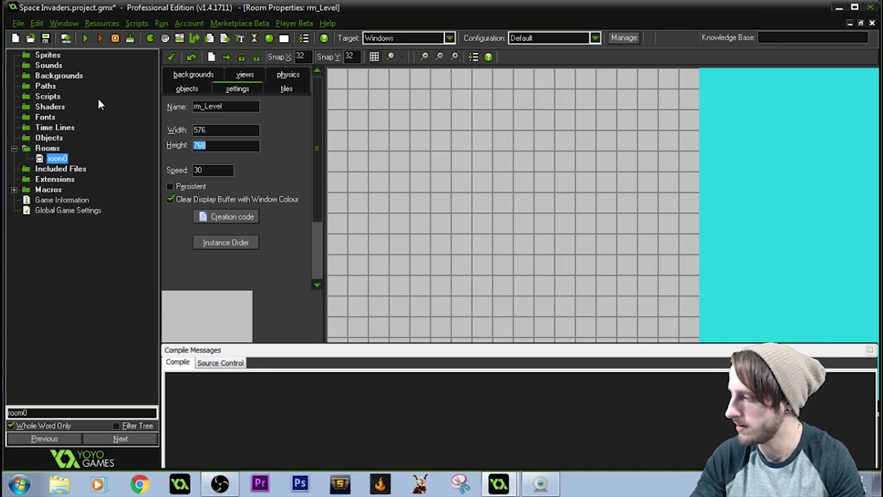
text(480)
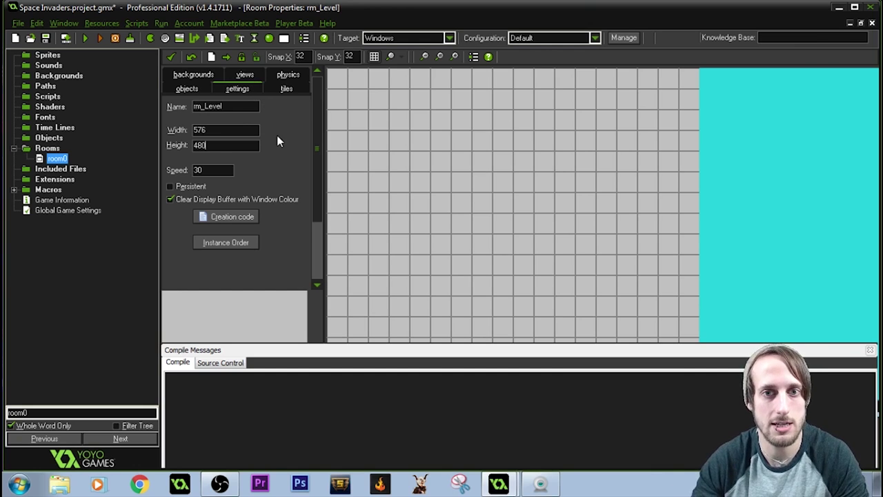
click(171, 58)
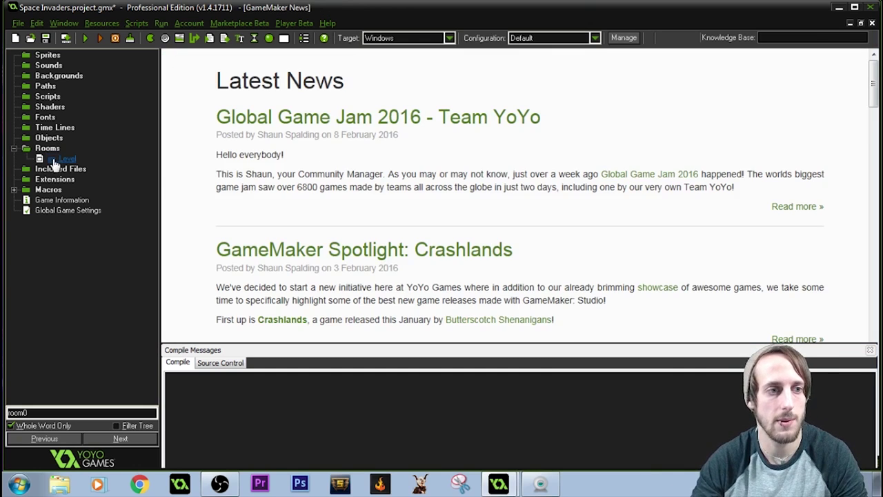
Test-run the game and close the game window
click(85, 38)
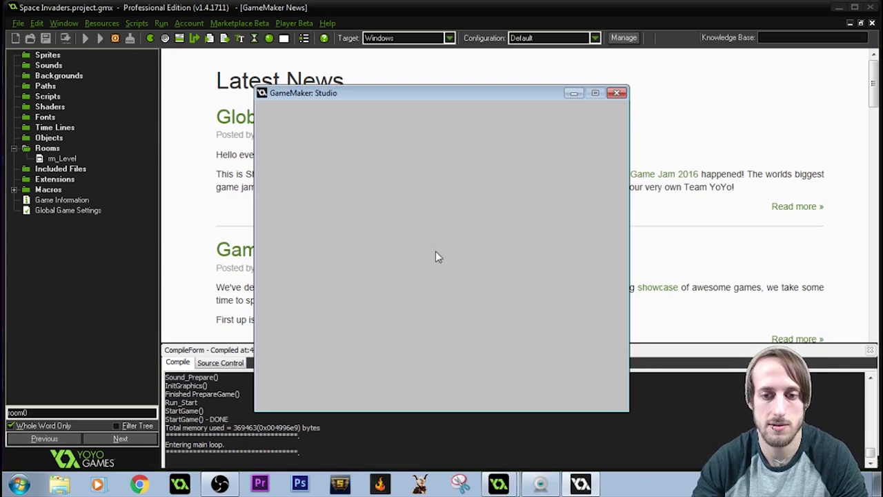
click(618, 95)
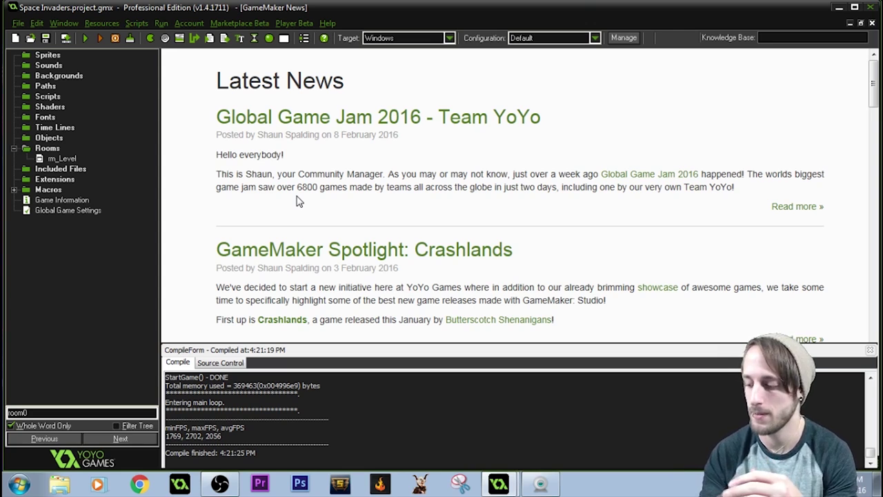
right_click(54, 77)
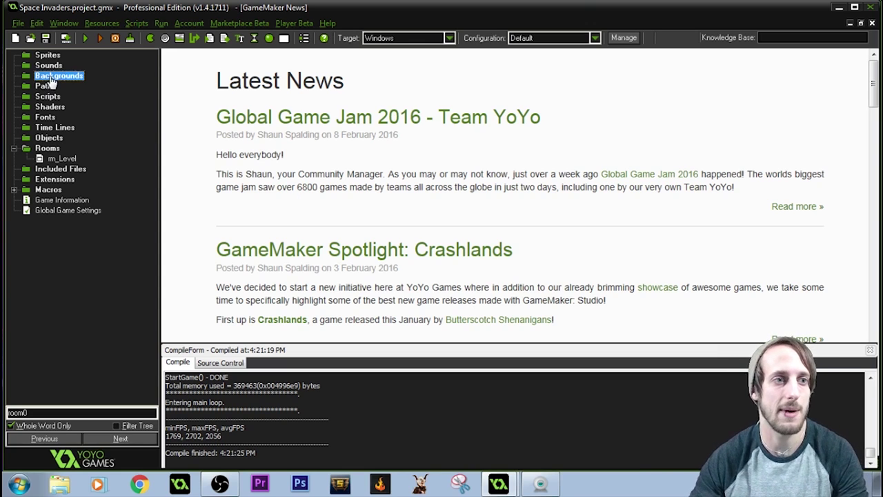
Create a background loaded with the image from Space Invaders Artwork/Backgrounds
click(53, 84)
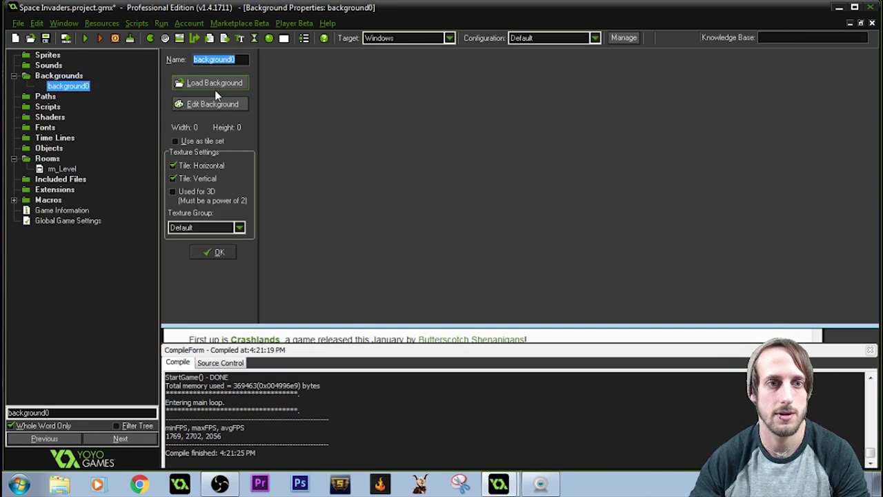
click(215, 84)
click(237, 176)
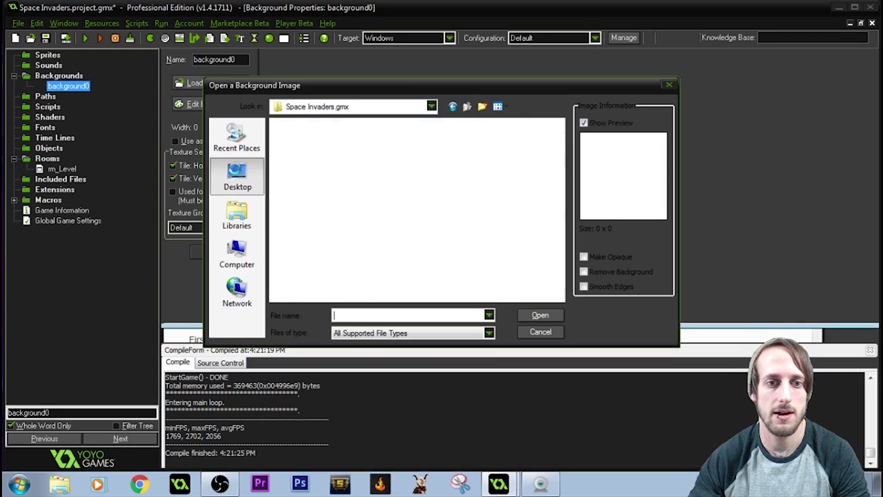
scroll(414, 176, down, 3)
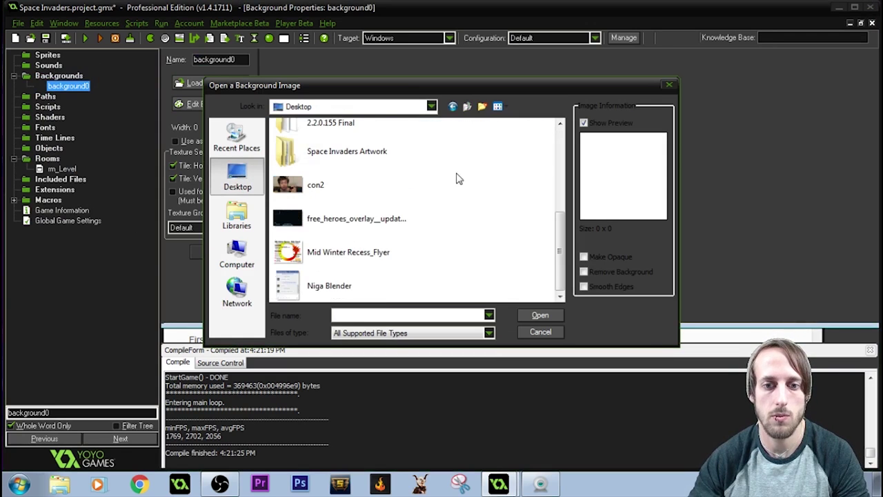
scroll(411, 198, up, 3)
scroll(411, 198, down, 3)
double_click(339, 147)
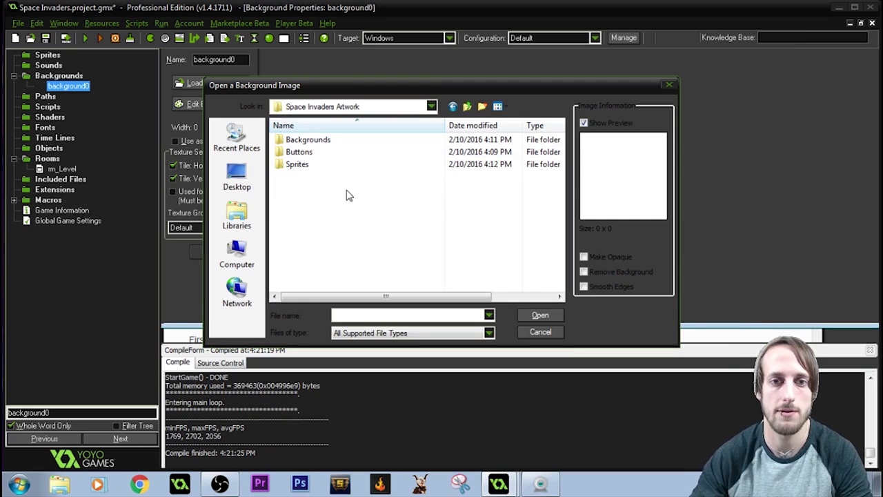
click(300, 128)
double_click(306, 164)
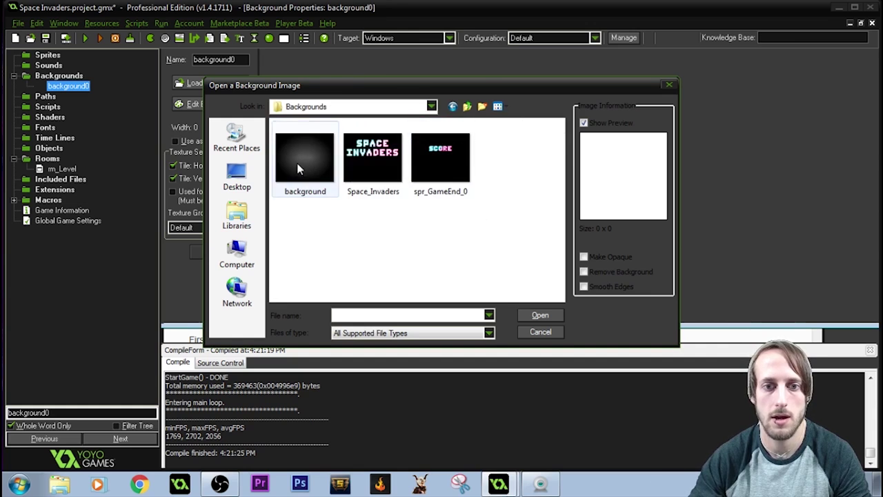
click(298, 169)
click(540, 315)
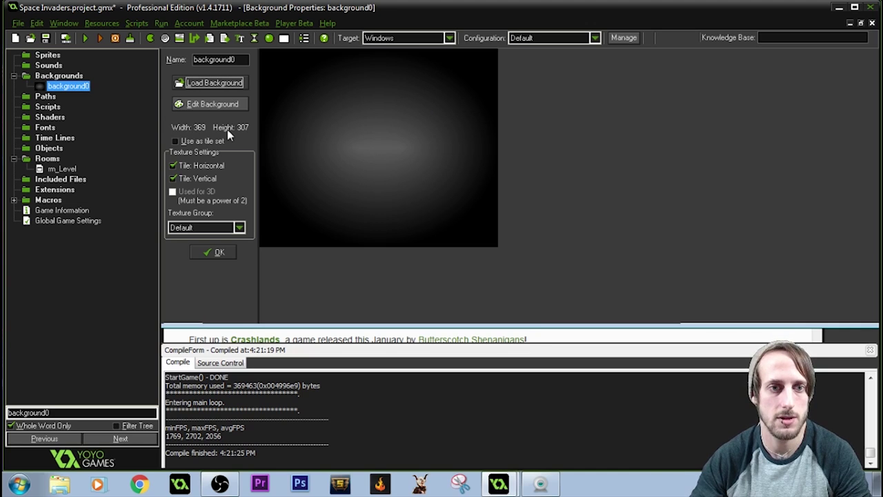
click(219, 252)
Rename the background to bg_Background
double_click(69, 86)
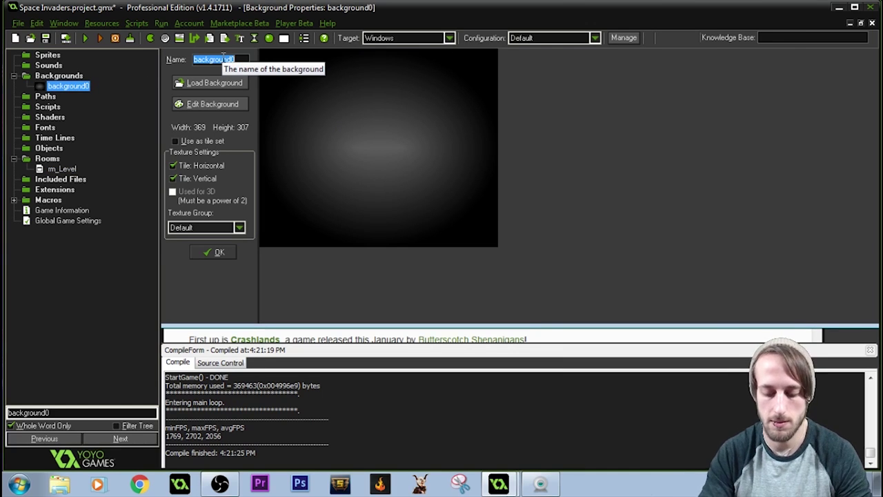
text(bg_)
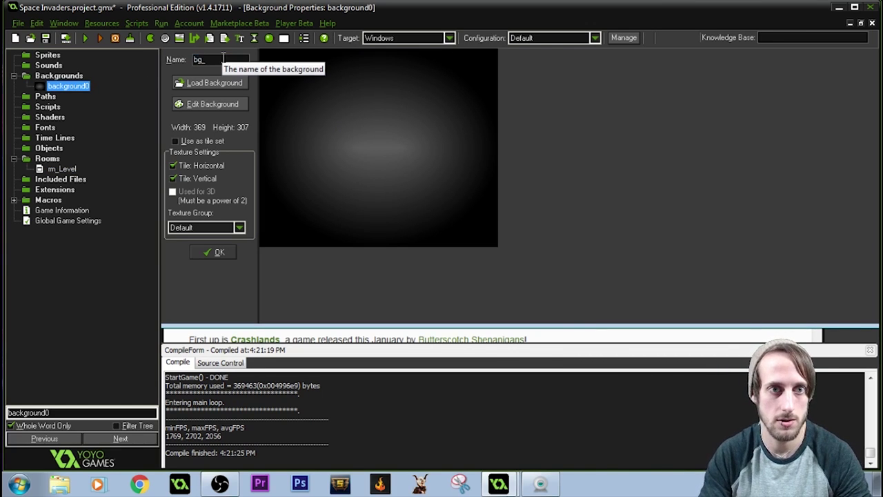
text(Background)
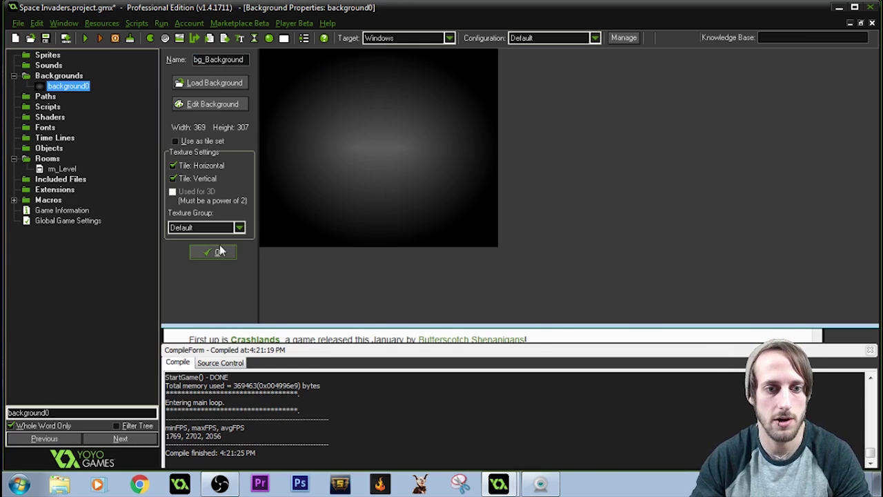
click(219, 251)
double_click(64, 169)
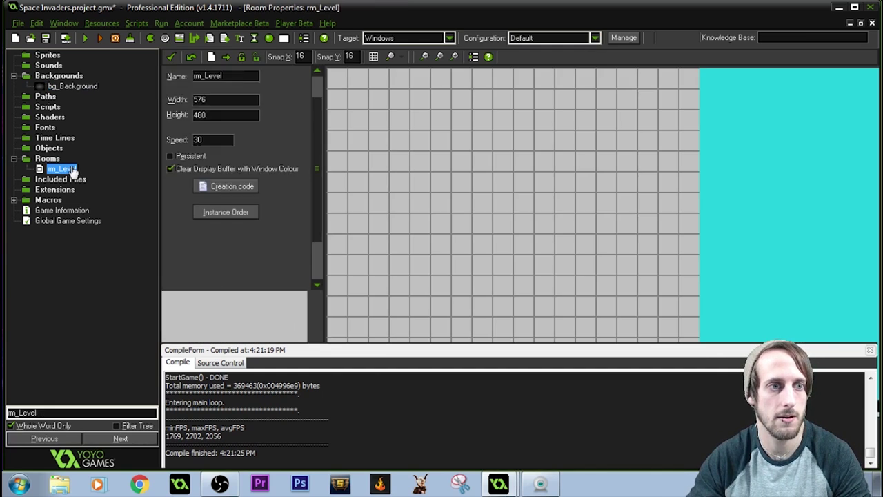
Set rm_Level's Background 0 to bg_Background with Stretch enabled, and close the room settings
click(197, 72)
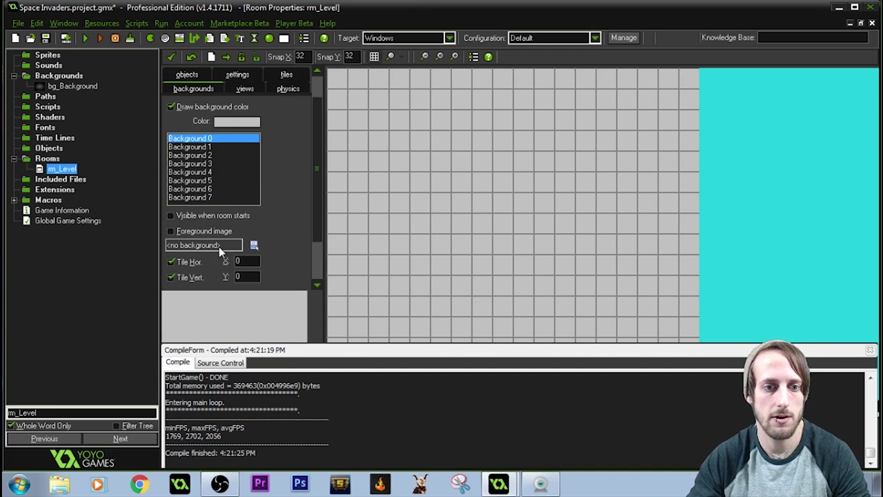
click(253, 245)
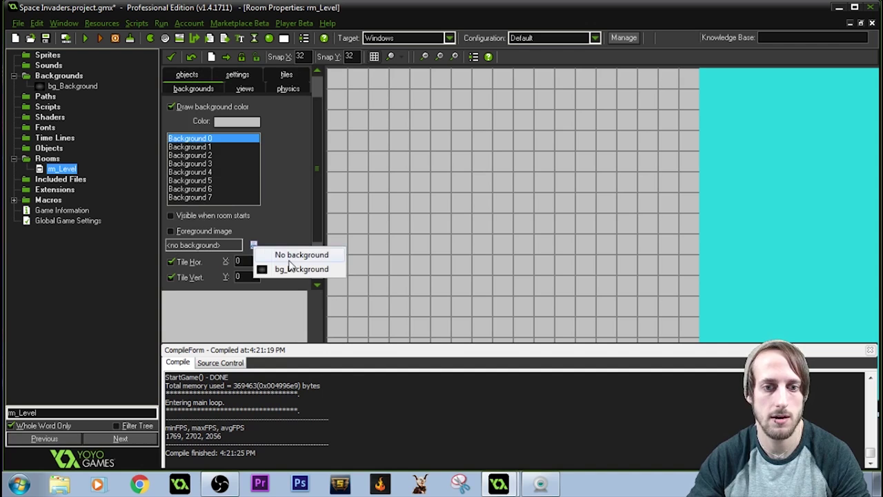
click(290, 268)
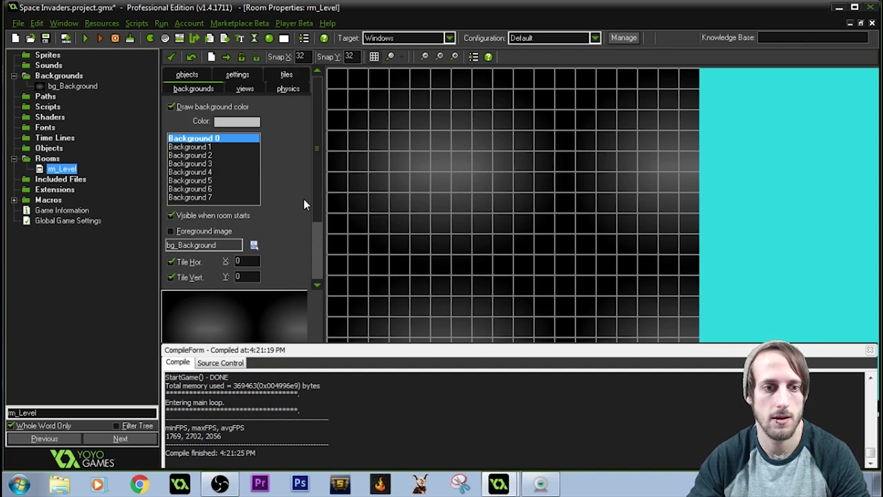
drag(316, 150, 314, 186)
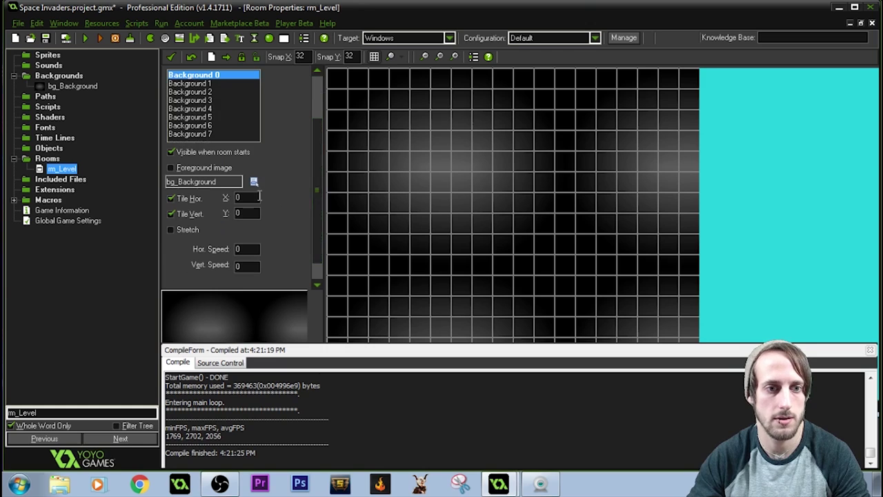
click(171, 230)
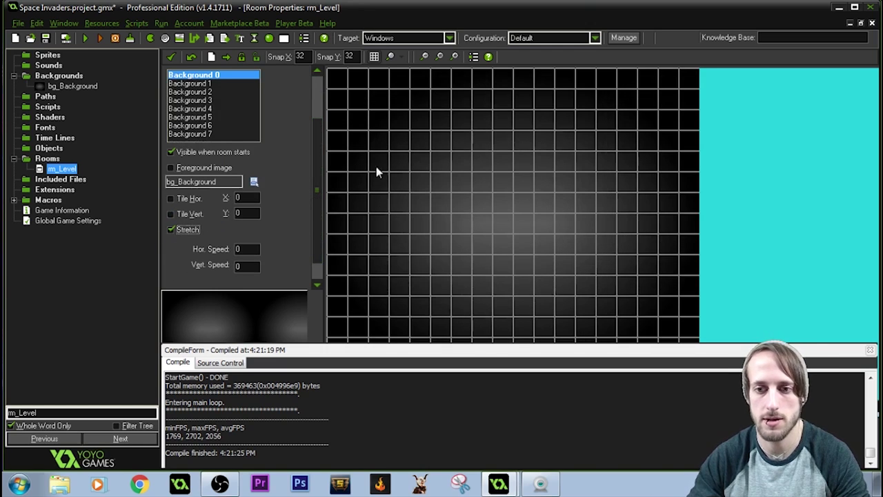
click(170, 58)
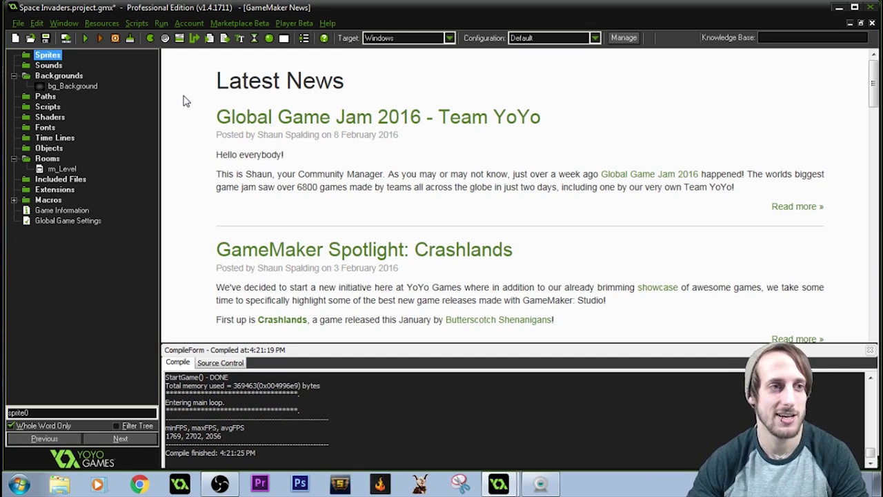
Create a new sprite loaded with the spr_Player_0 image
right_click(60, 57)
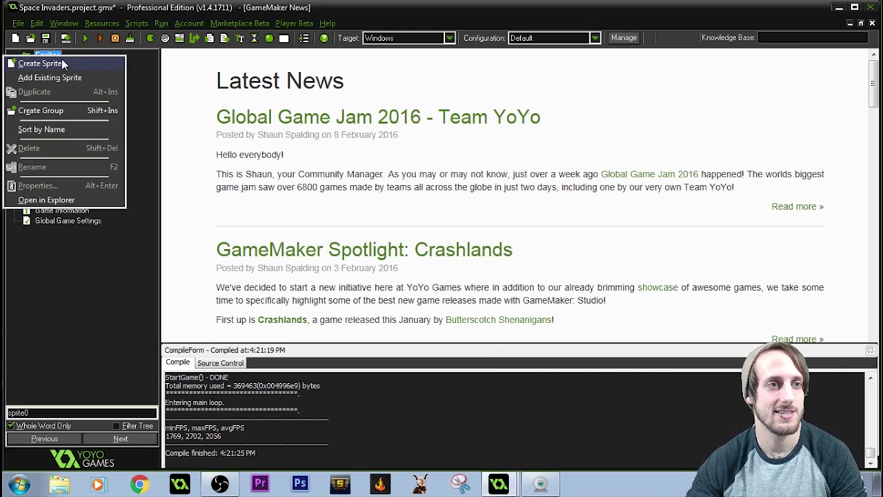
click(64, 64)
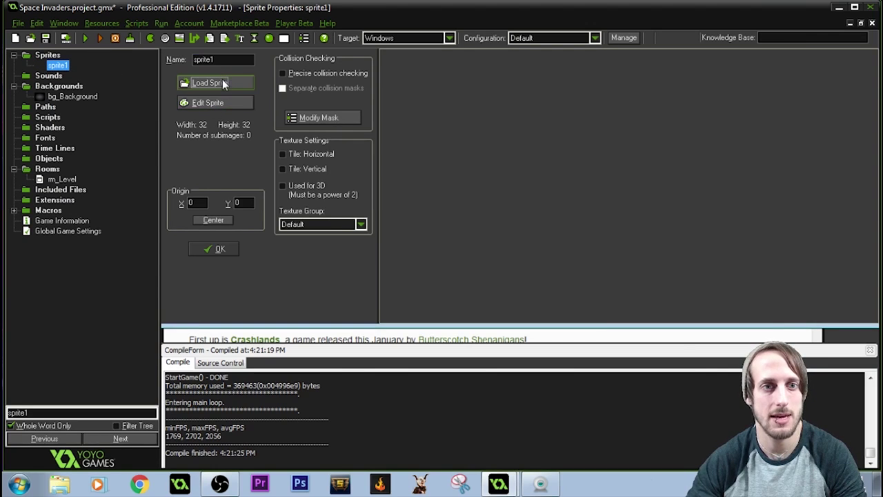
click(199, 84)
click(442, 172)
click(383, 176)
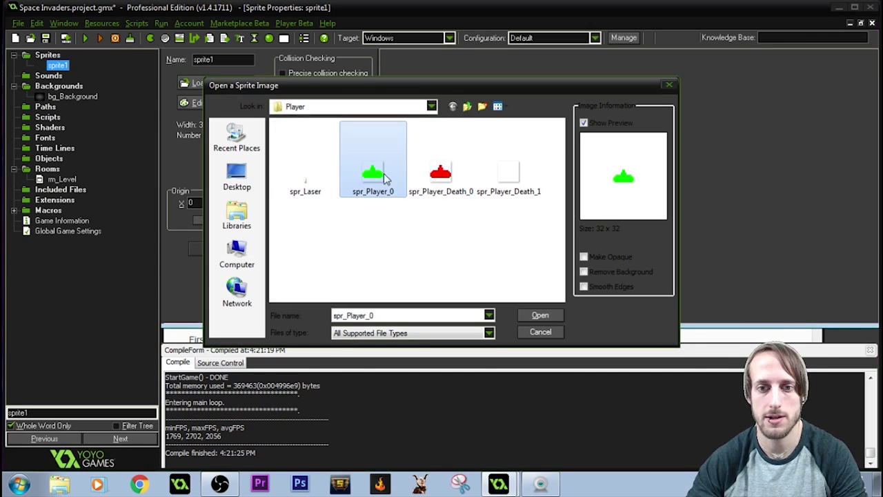
click(539, 315)
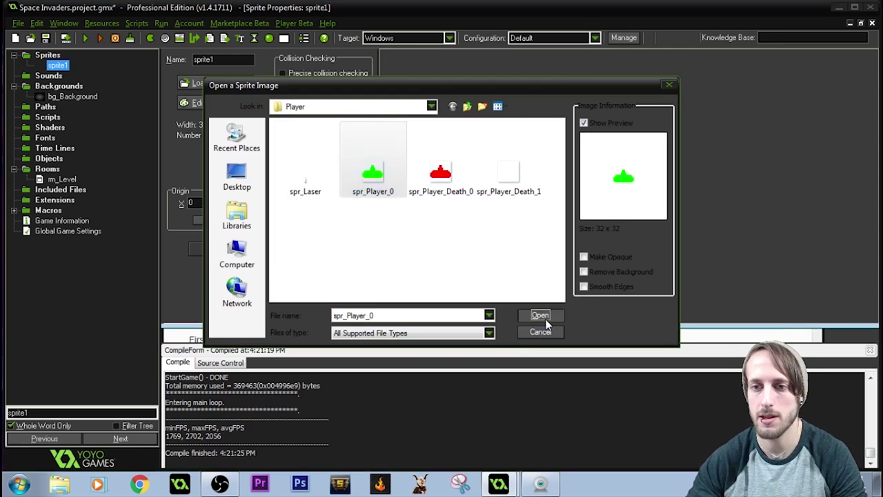
Rename the sprite to spr_Player, center its origin at 16,16, and confirm
double_click(220, 60)
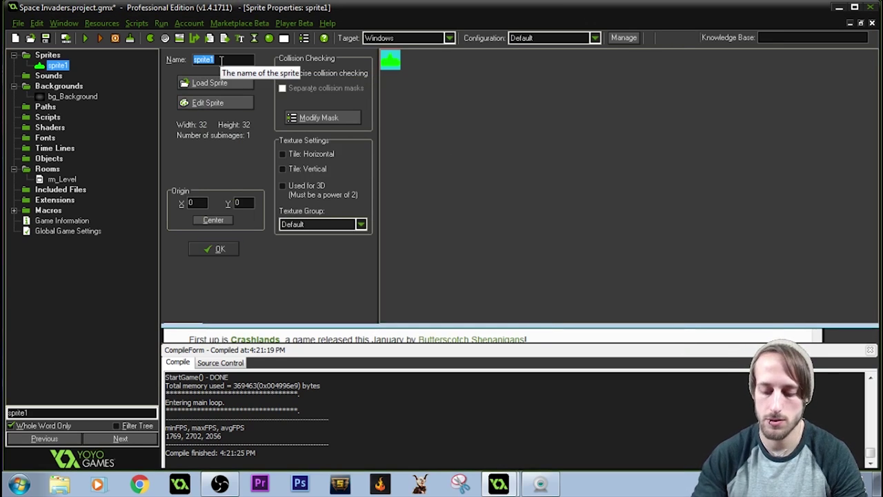
text(sp)
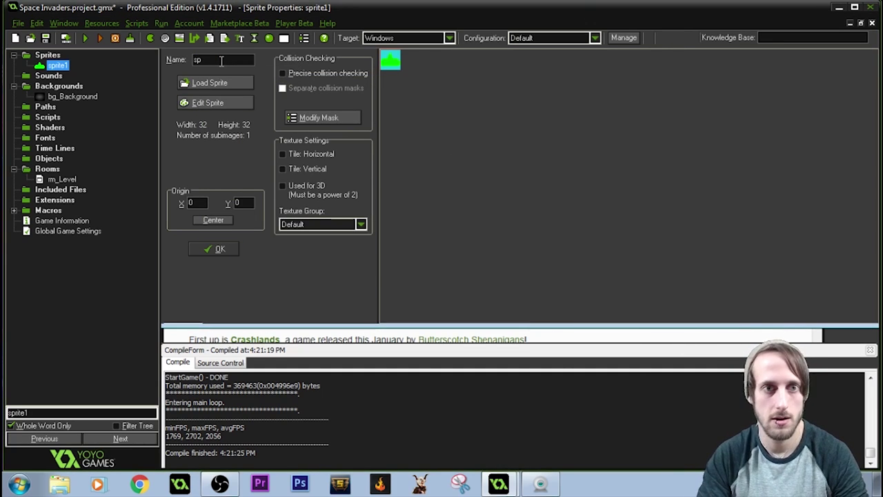
text(r_Player)
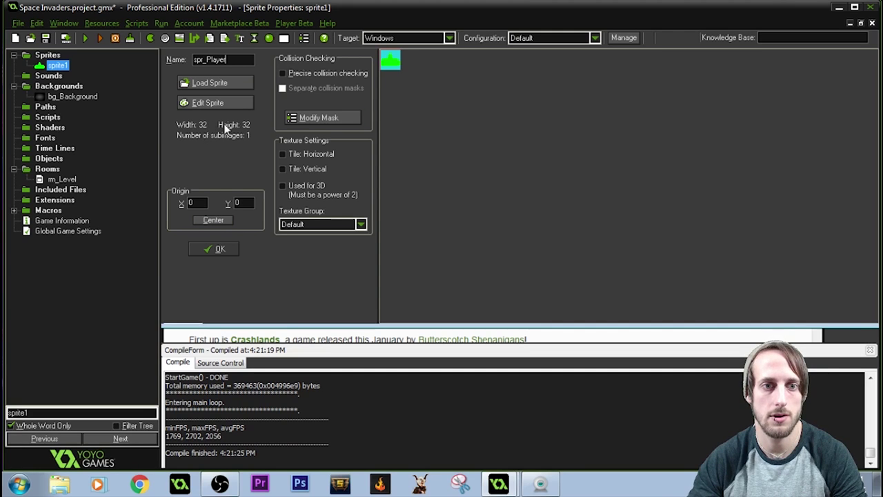
click(214, 222)
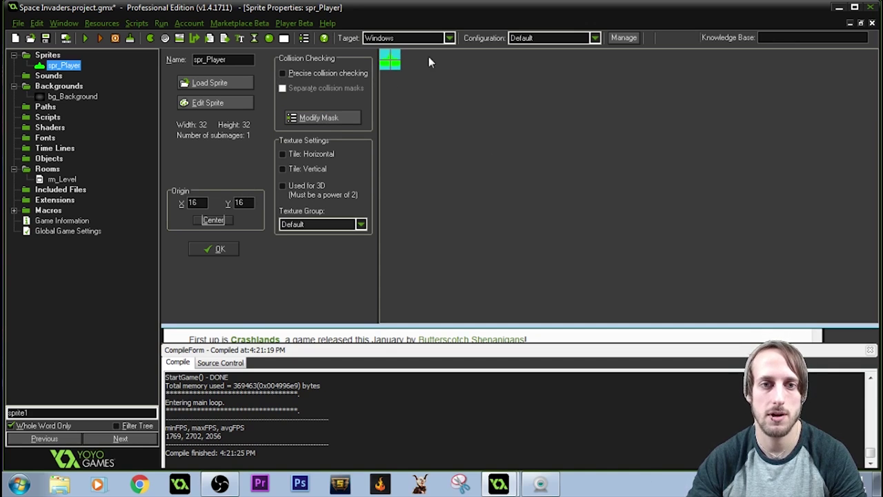
click(214, 249)
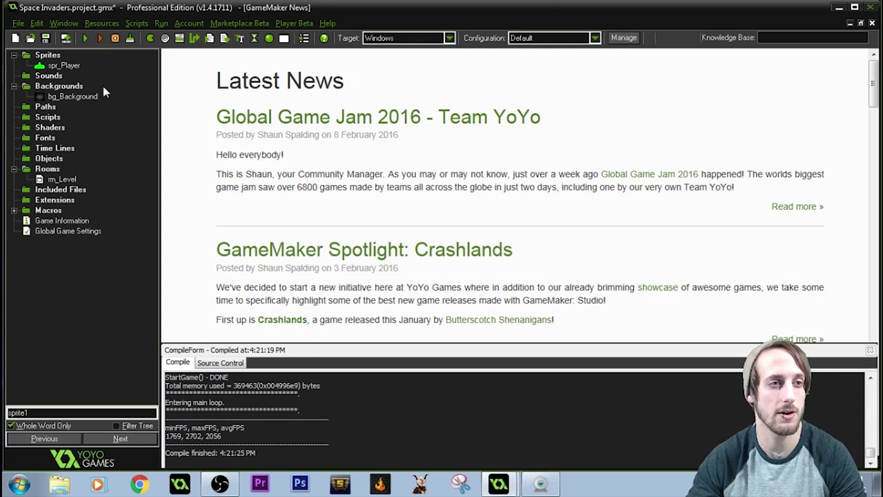
Create another sprite loaded with the spr_Laser image
right_click(47, 55)
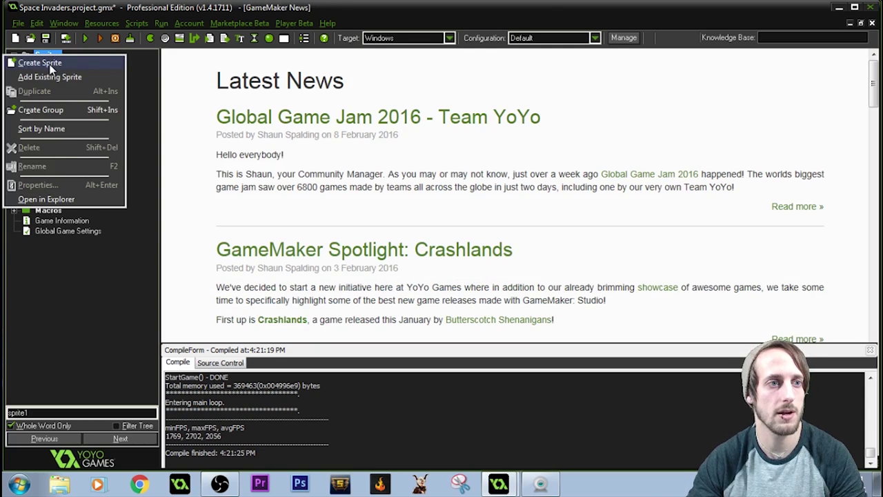
click(41, 63)
click(201, 102)
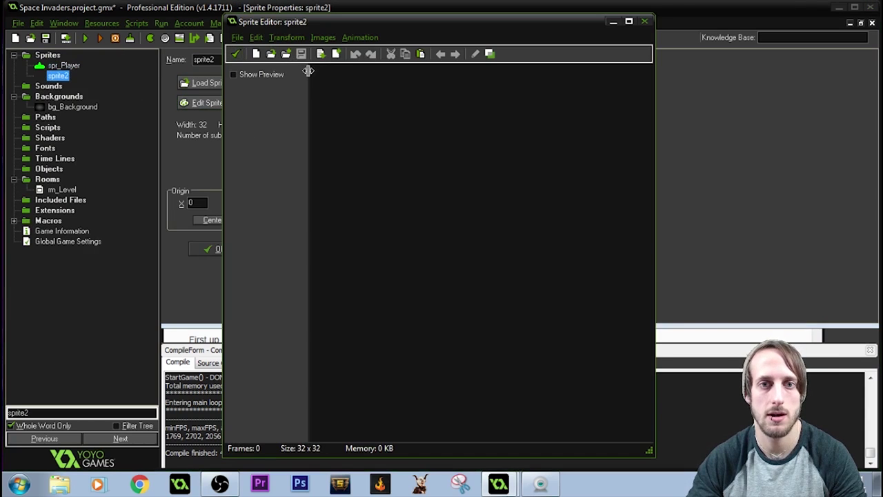
click(644, 21)
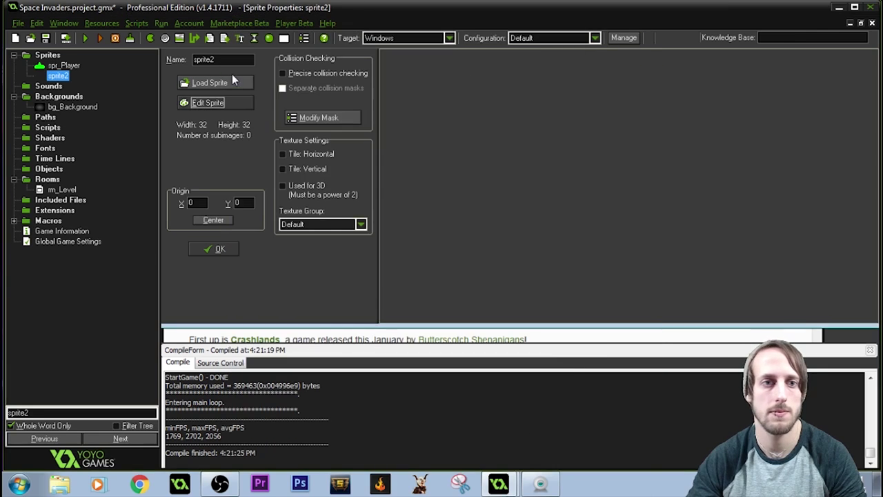
click(207, 82)
click(303, 187)
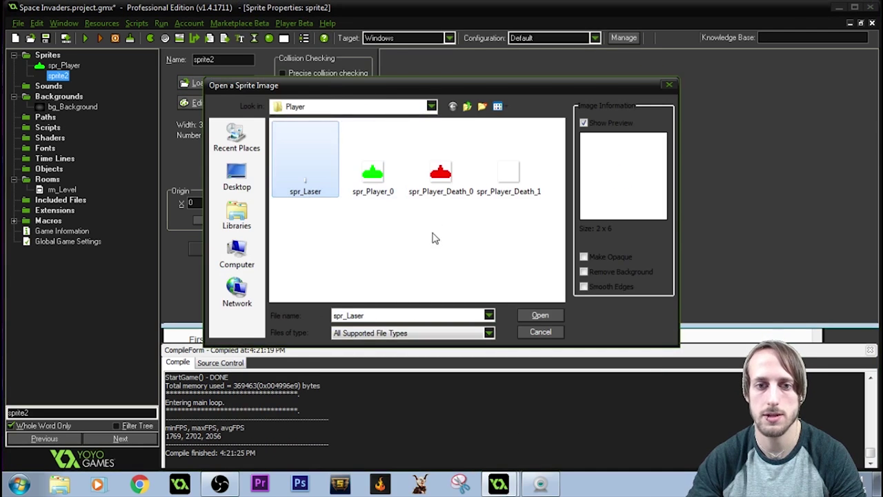
click(540, 316)
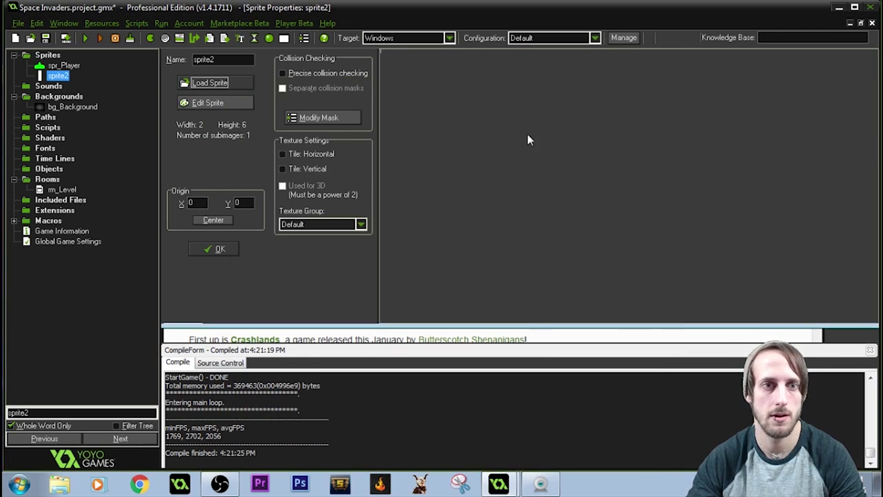
Rename the sprite to spr_Laser and center its origin at 1,3
double_click(201, 60)
text(spr)
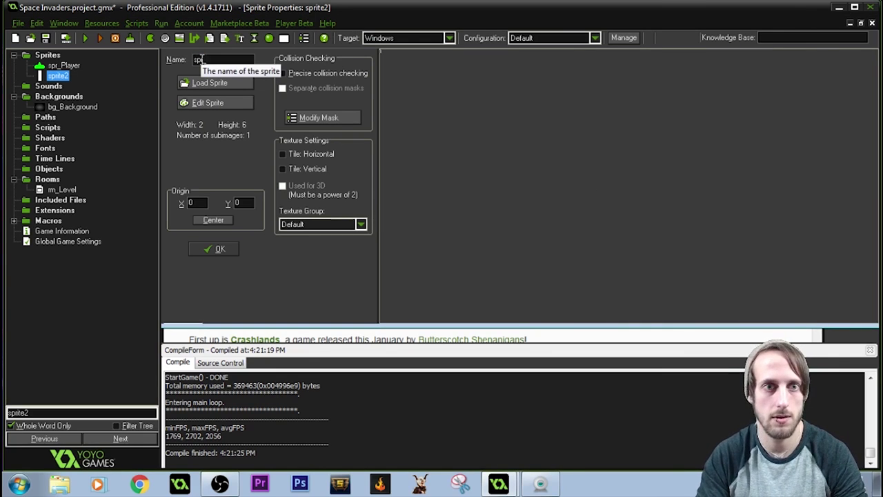
text(_L)
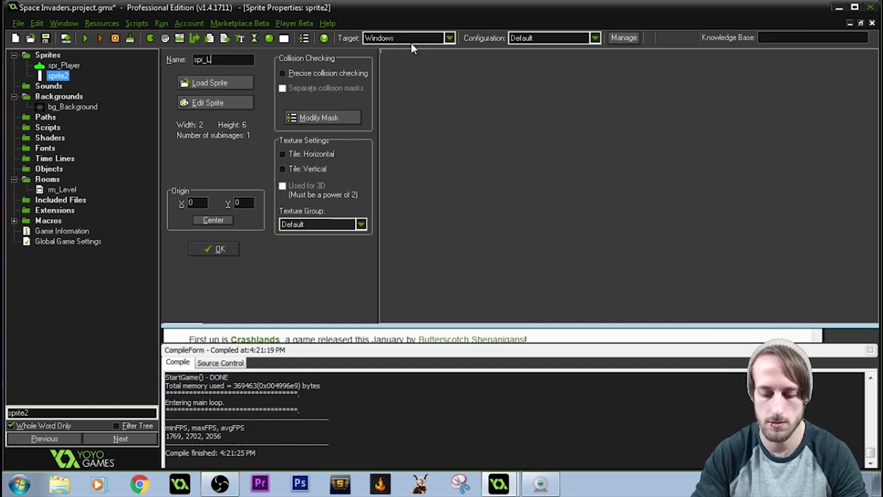
text(aser)
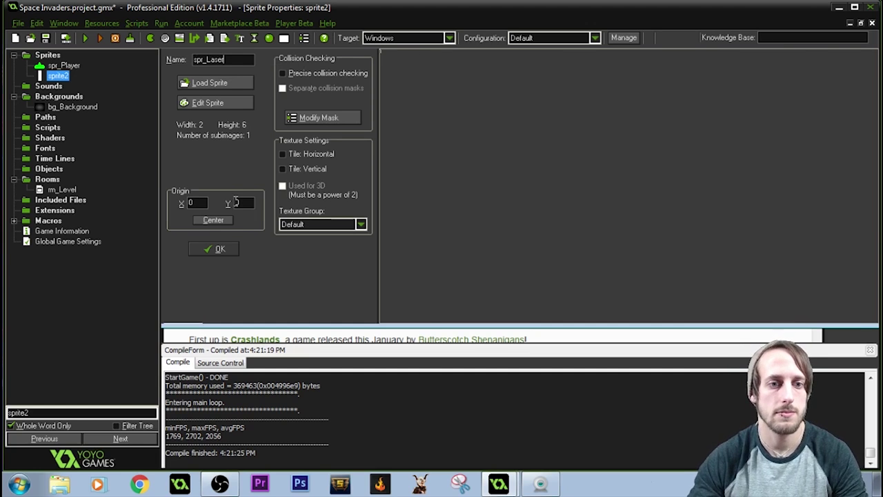
click(220, 220)
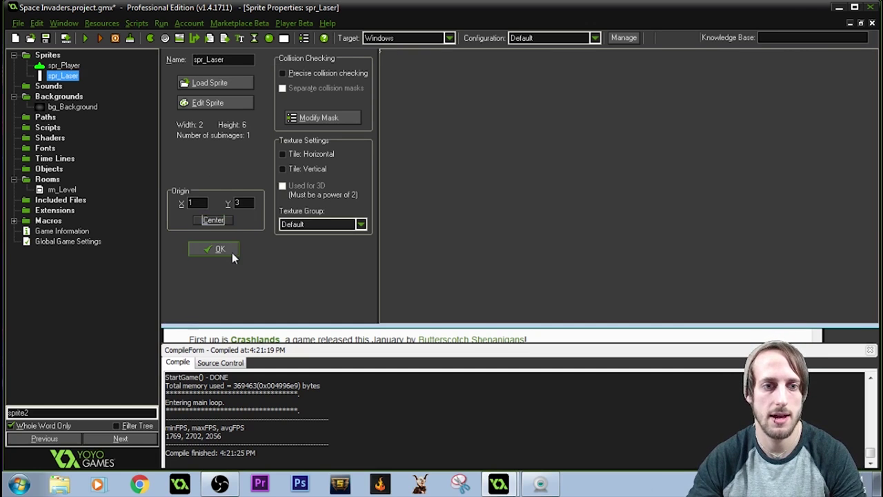